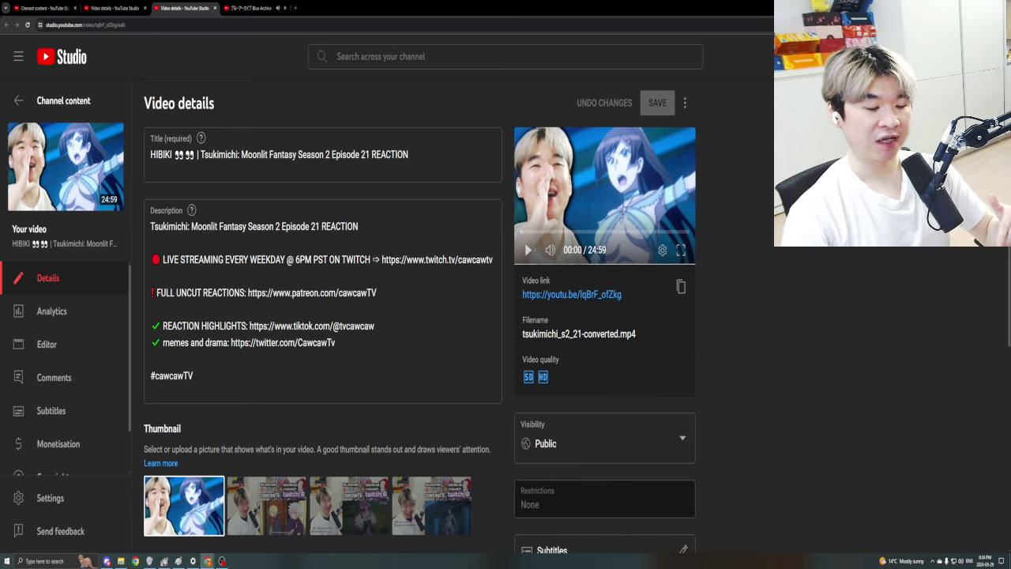
- Select the Tsukimichi title from 'Tsukimichi' to its end, then switch to the Blue Archive OST tab
left_click(225, 155)
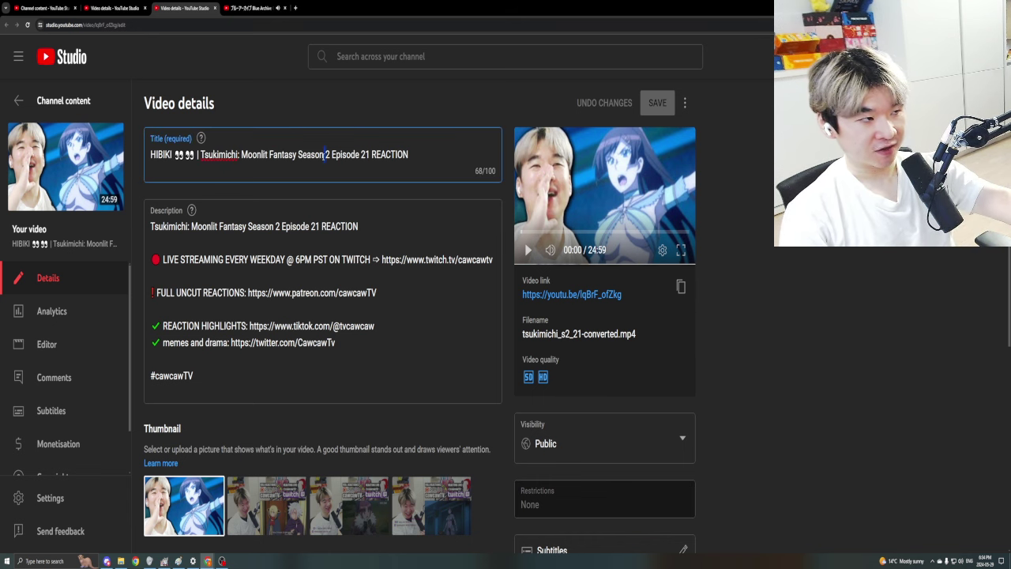
triple_click(225, 154)
double_click(226, 155)
left_click_drag(225, 155, 408, 154)
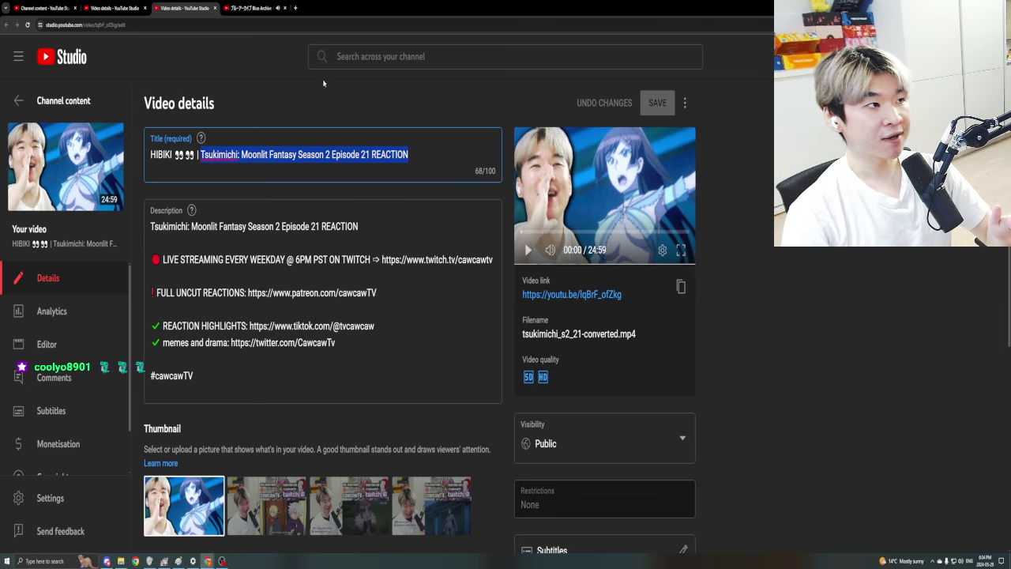
left_click(251, 8)
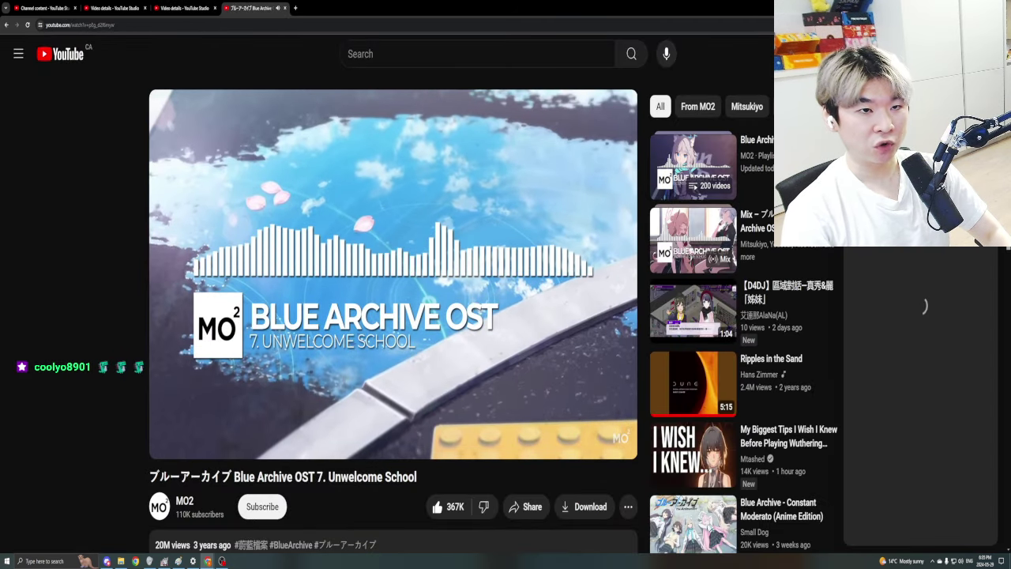
- Open the cawcawTV channel's Videos list in a new tab, then return to the Tsukimichi details
middle_click(884, 158)
left_click(316, 8)
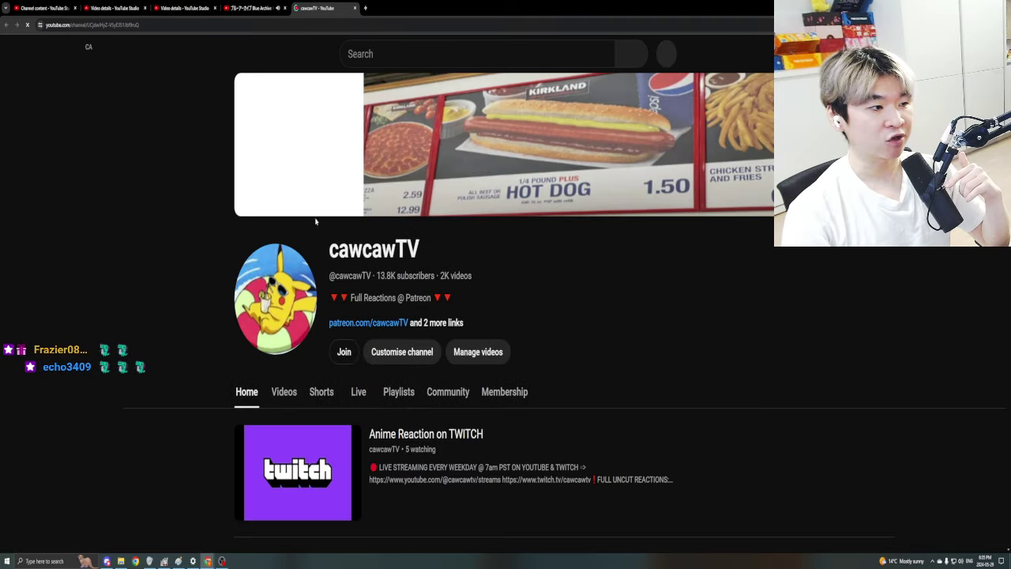
left_click(285, 391)
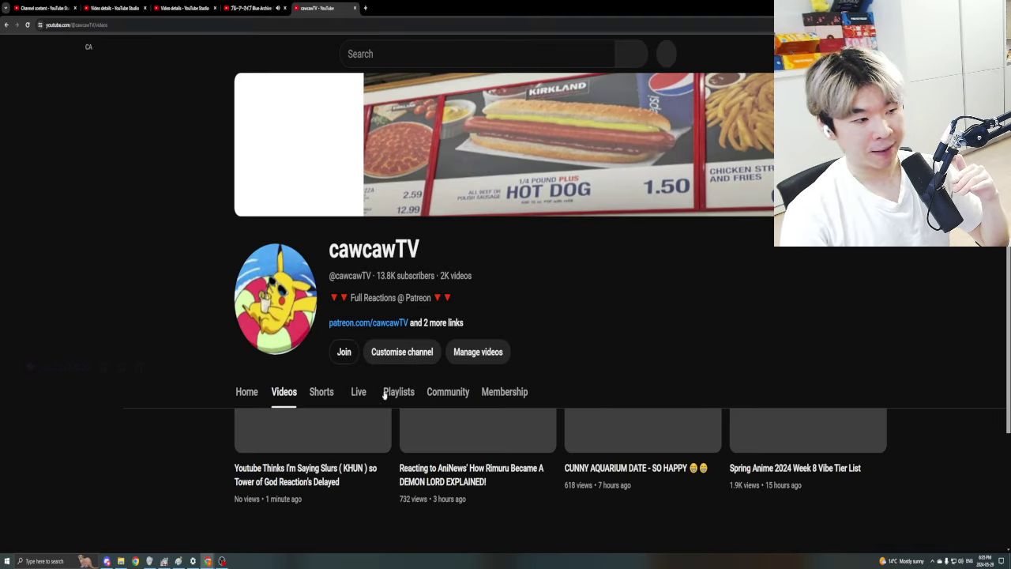
scroll(234, 179, "down", 2)
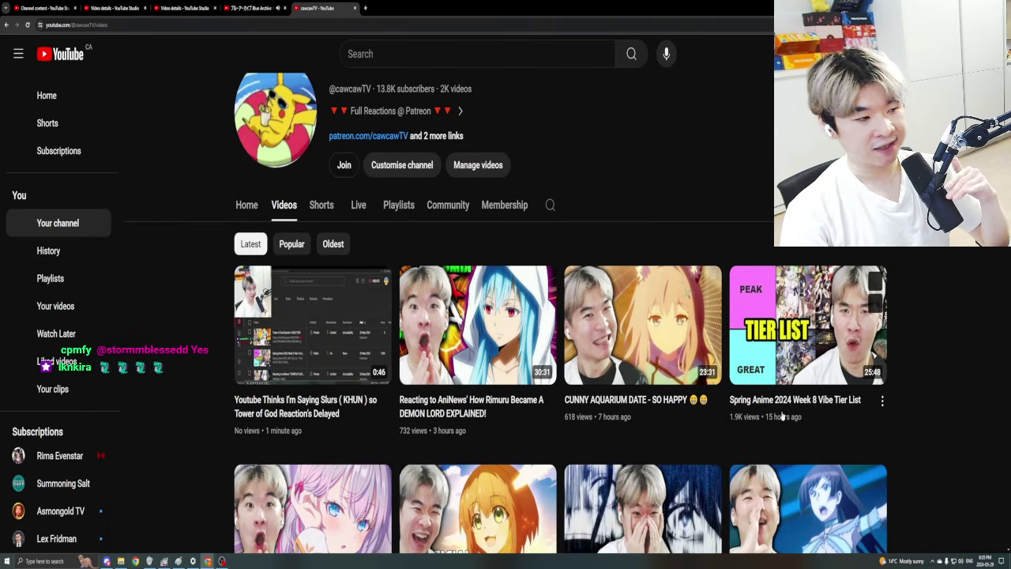
left_click(183, 8)
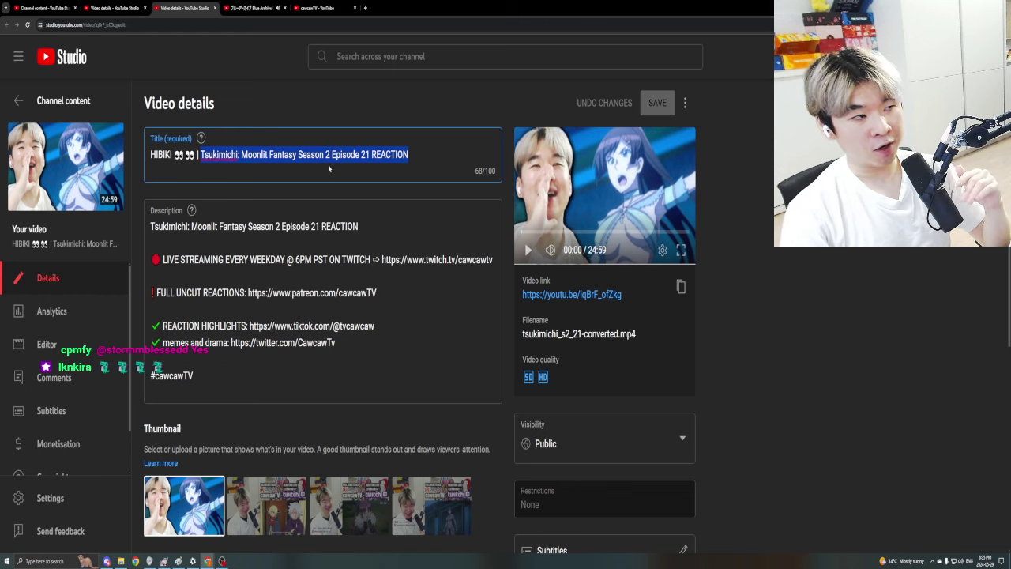
- Cut the whole old HIBIKI title and paste it onto the description's second line
key("ctrl+a")
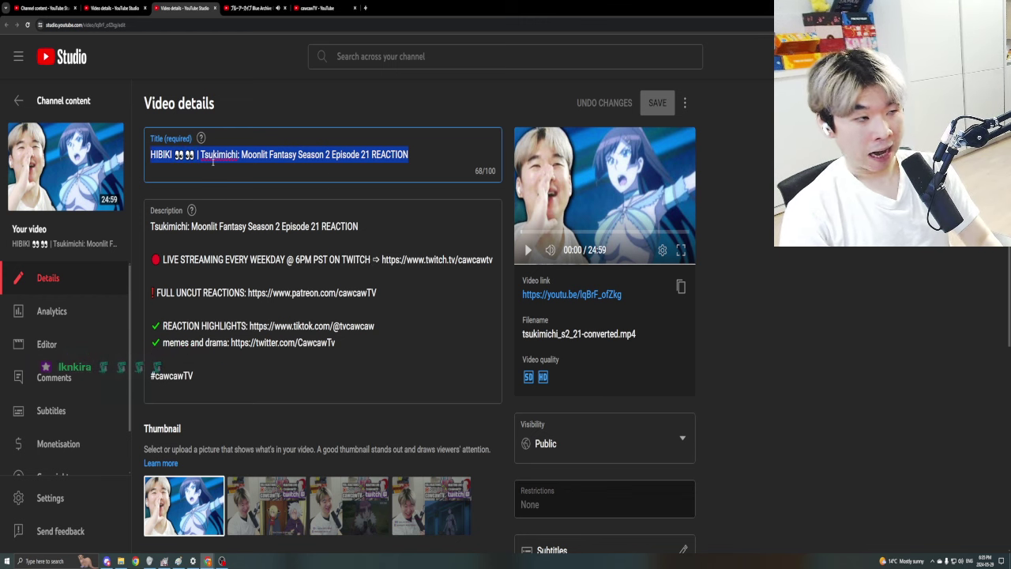
key("ctrl+x")
left_click(384, 245)
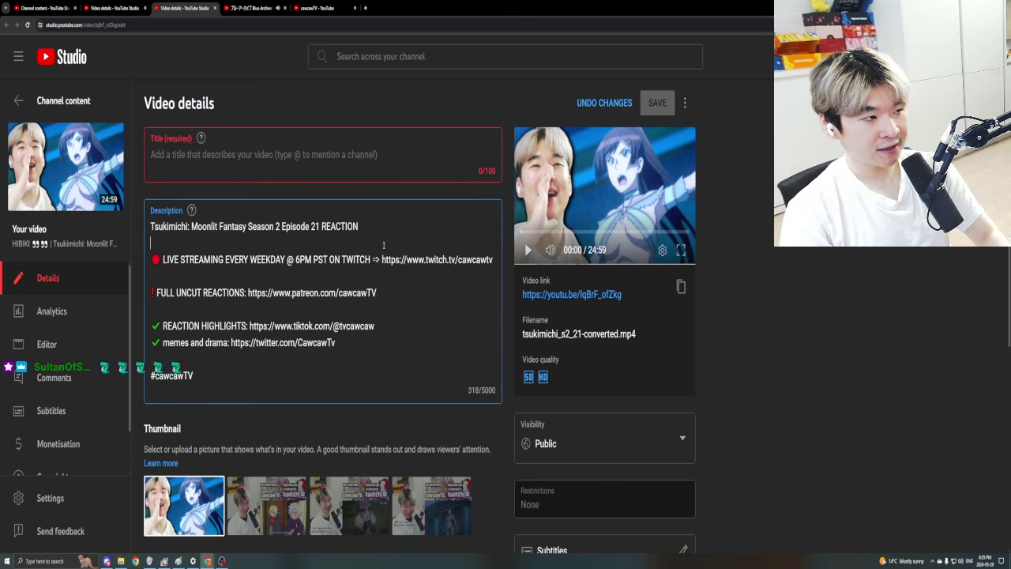
key("ctrl+v")
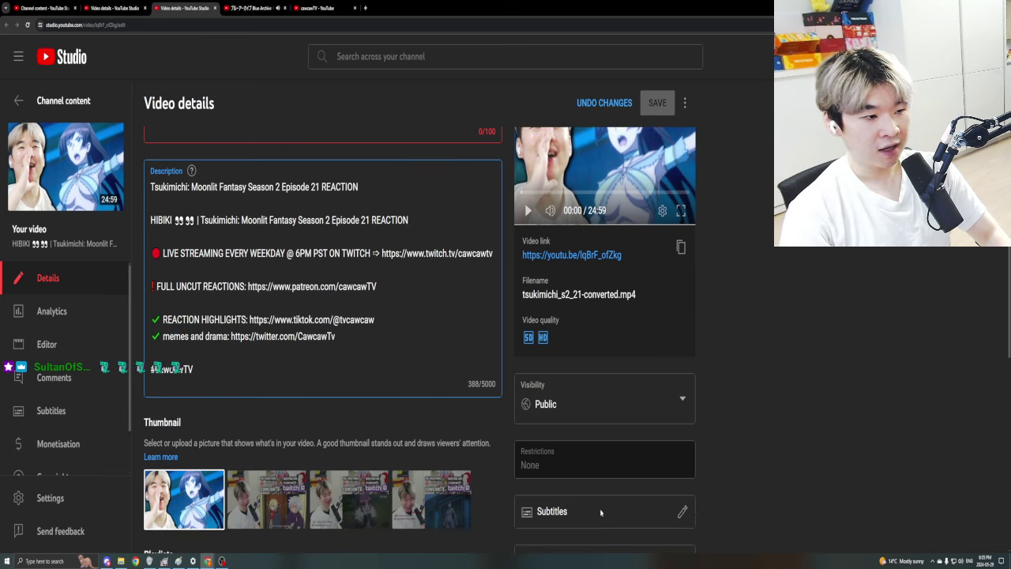
- Start the new title with 'Hi' and select the emoji pair from the HIBIKI description line
scroll(316, 237, "up", 1)
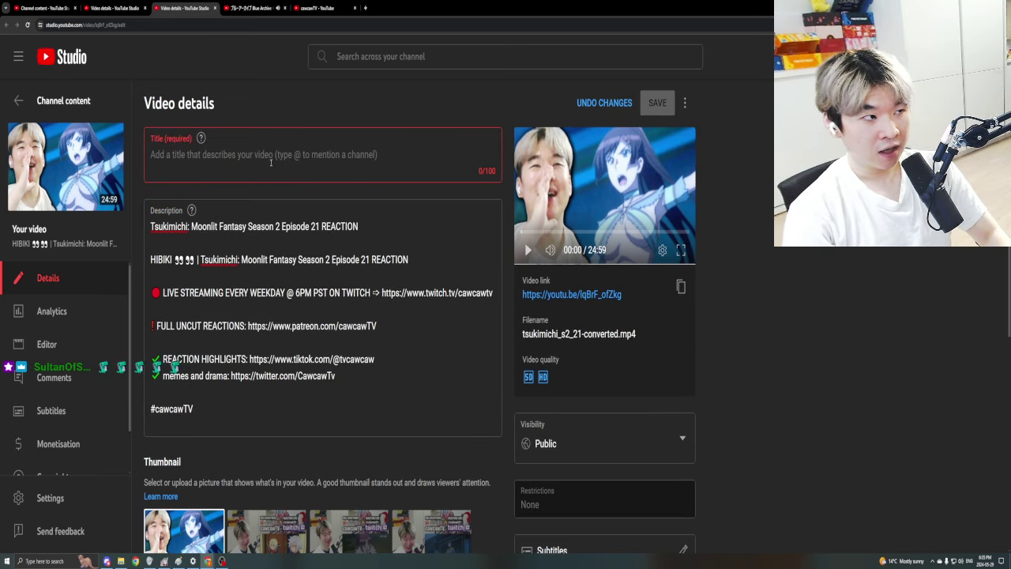
left_click(266, 155)
type("Hibiki WHAT YOU WEARING")
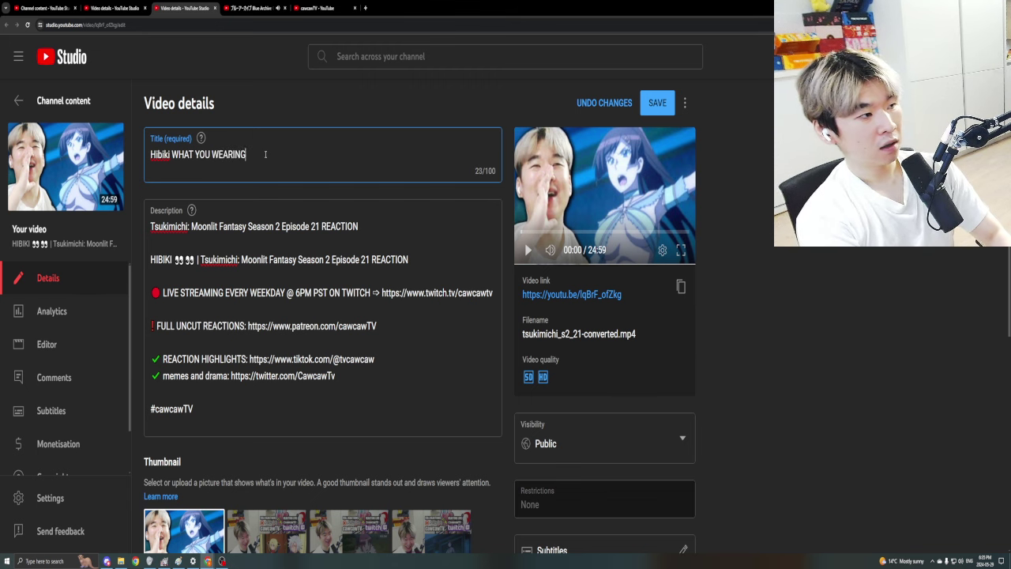
double_click(183, 259)
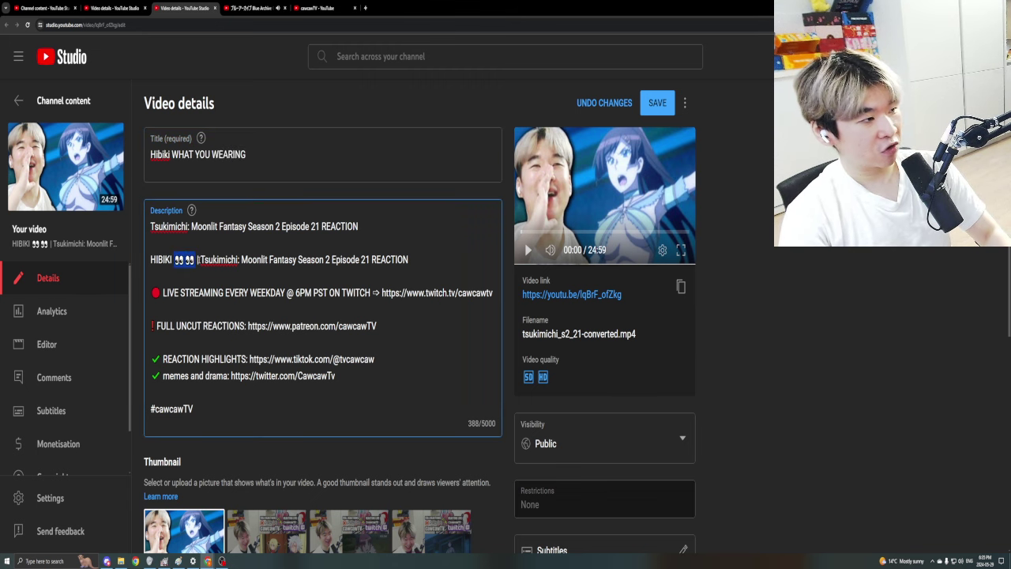
left_click(297, 172)
- Save the title 'Hibiki WHAT YOU WEARING' with the two emojis at its end
left_click(656, 104)
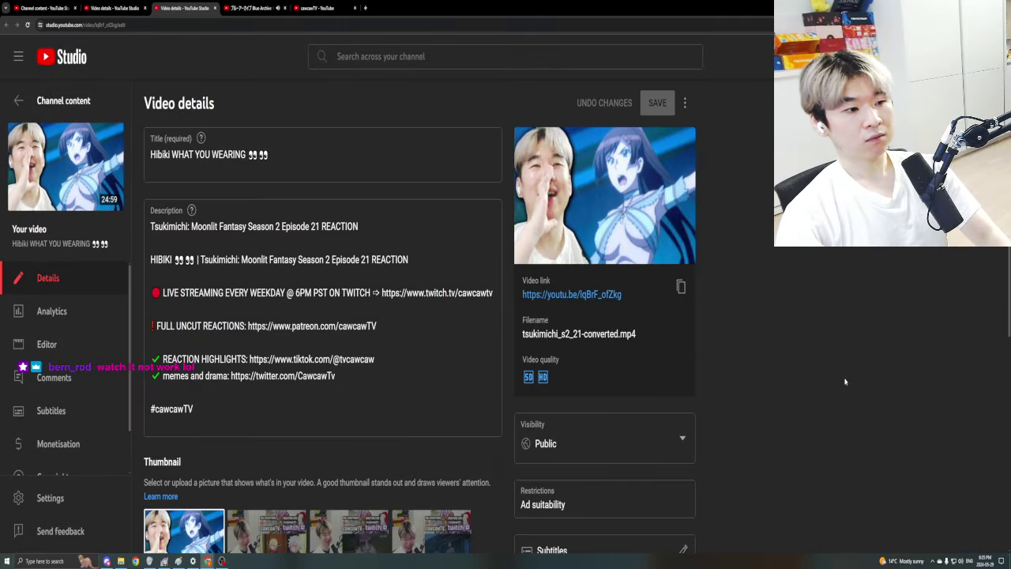
mouse_move(556, 495)
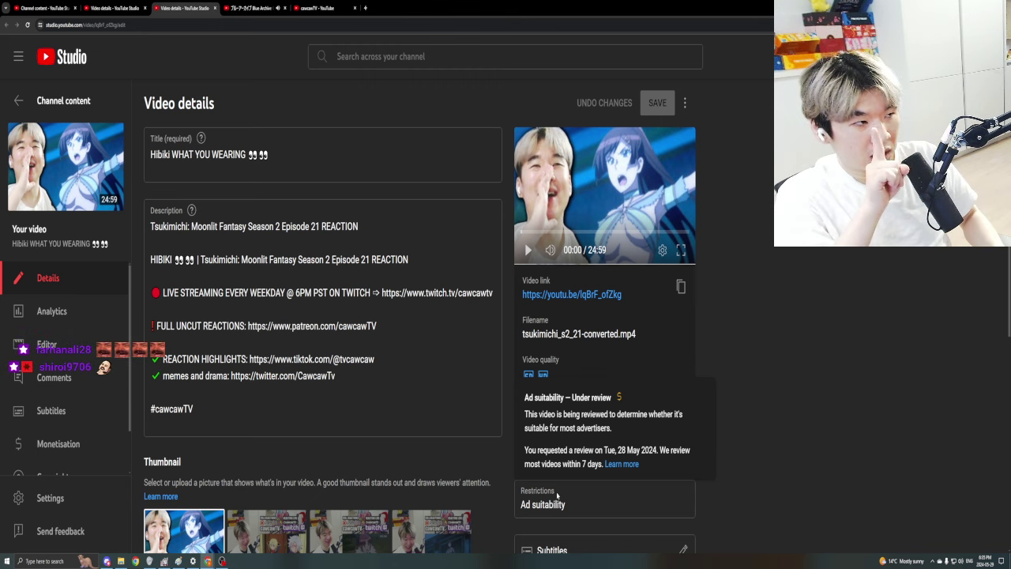
- Delete the two trailing emojis, save 'Hibiki WHAT YOU WEARING', and reload the page
left_click(281, 168)
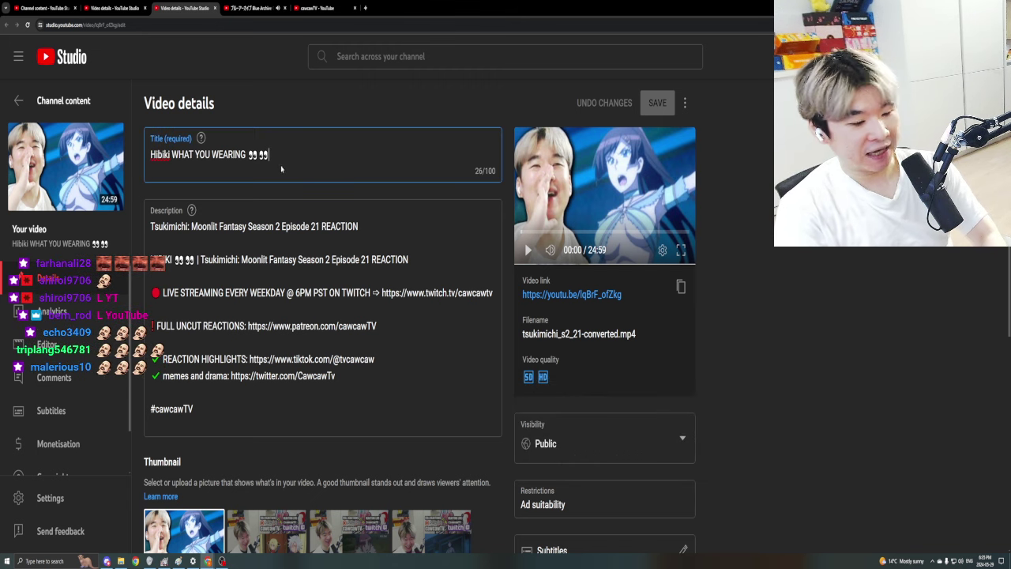
key("BackSpace")
key("BackSpace")
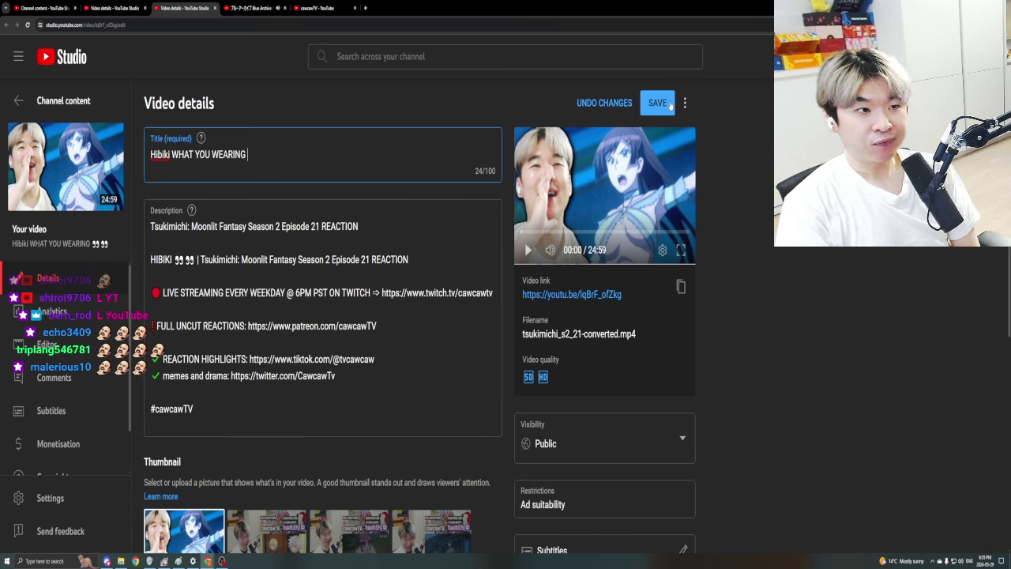
left_click(669, 105)
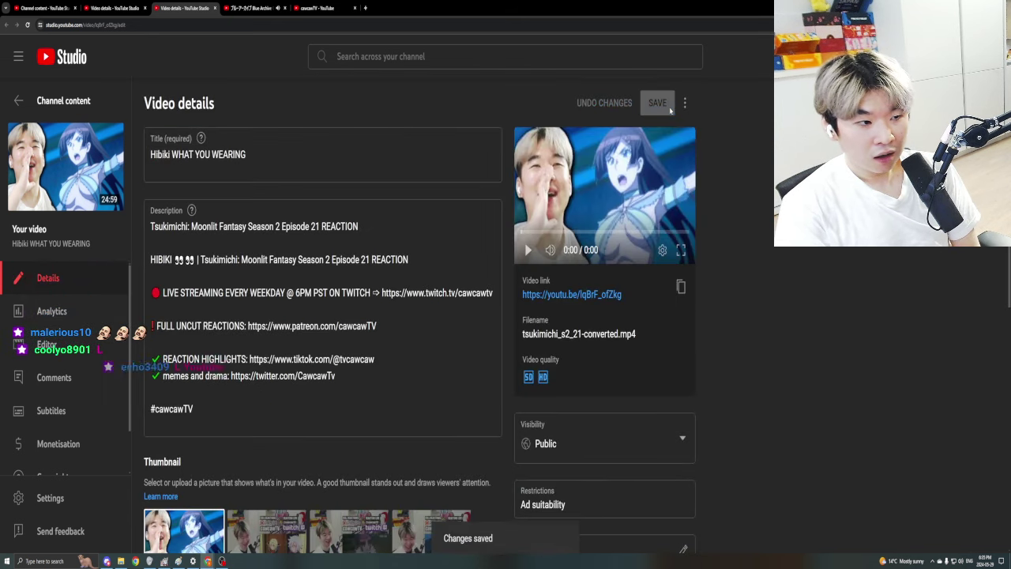
key("F5")
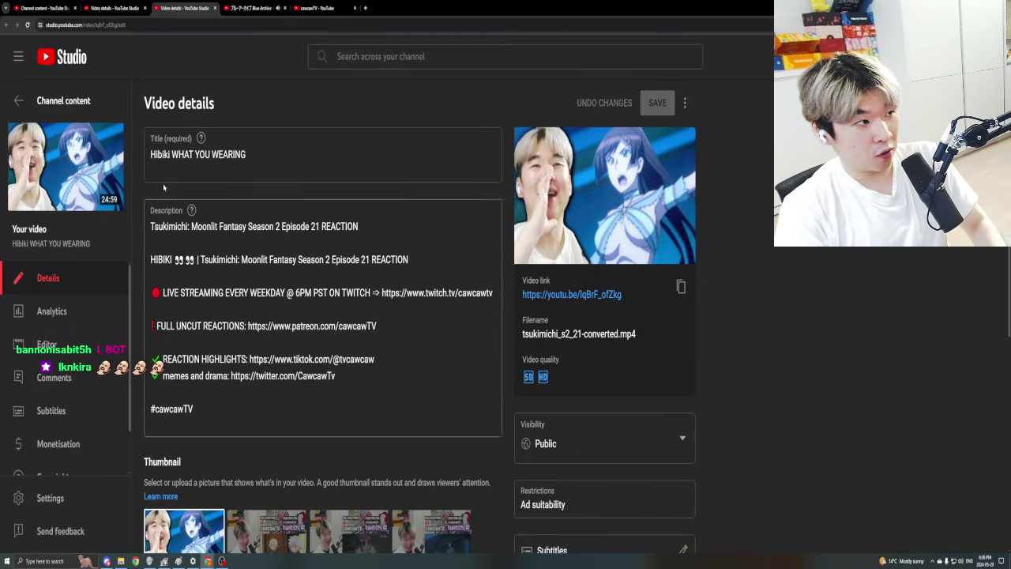
- Delete WEARING from the title and save it as 'Hibiki WHAT YOU'
double_click(228, 154)
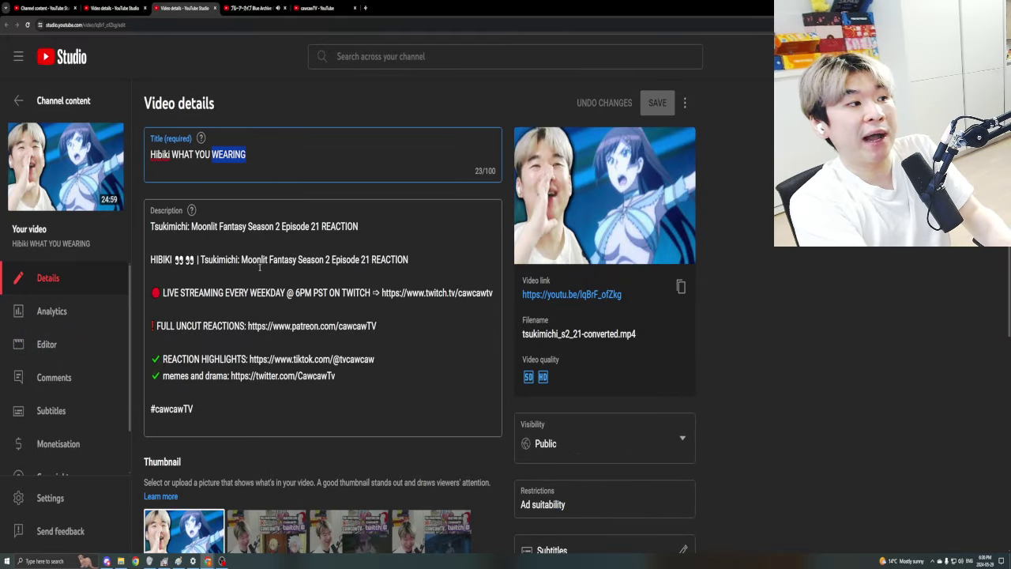
key("BackSpace")
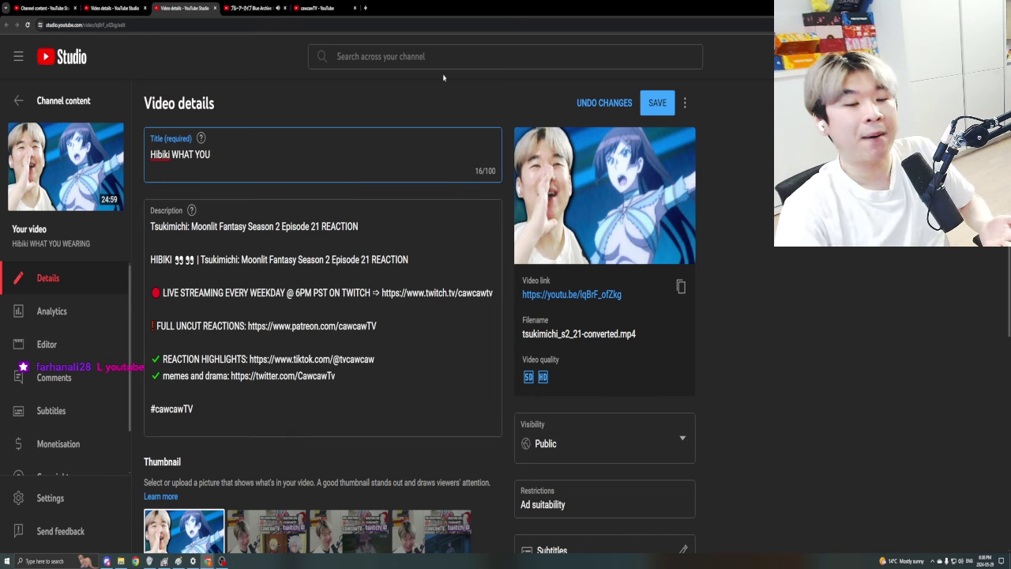
left_click(659, 106)
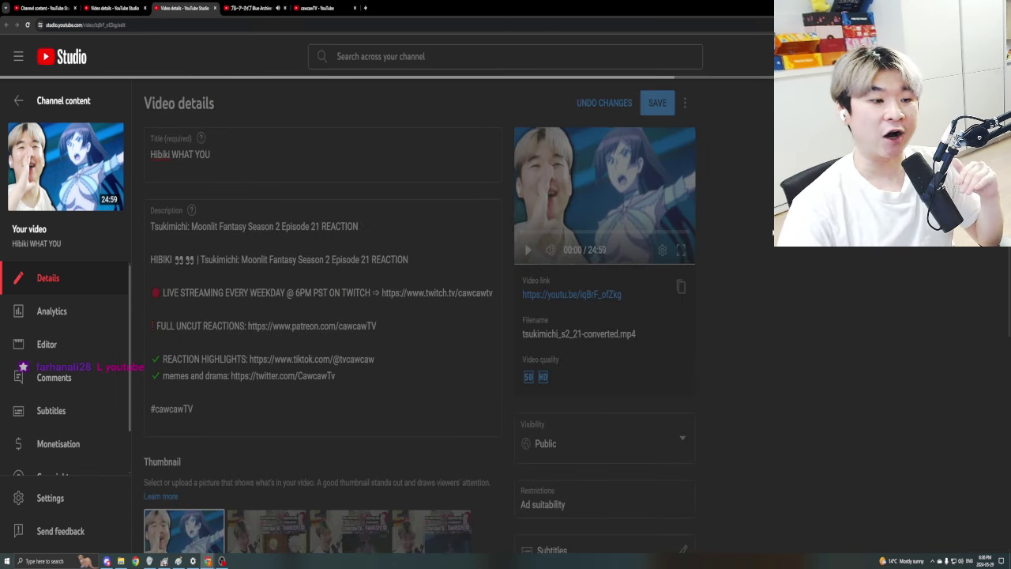
- Replace the title with the Tsukimichi Season 2 Episode 21 REACTION line copied from the description
triple_click(180, 154)
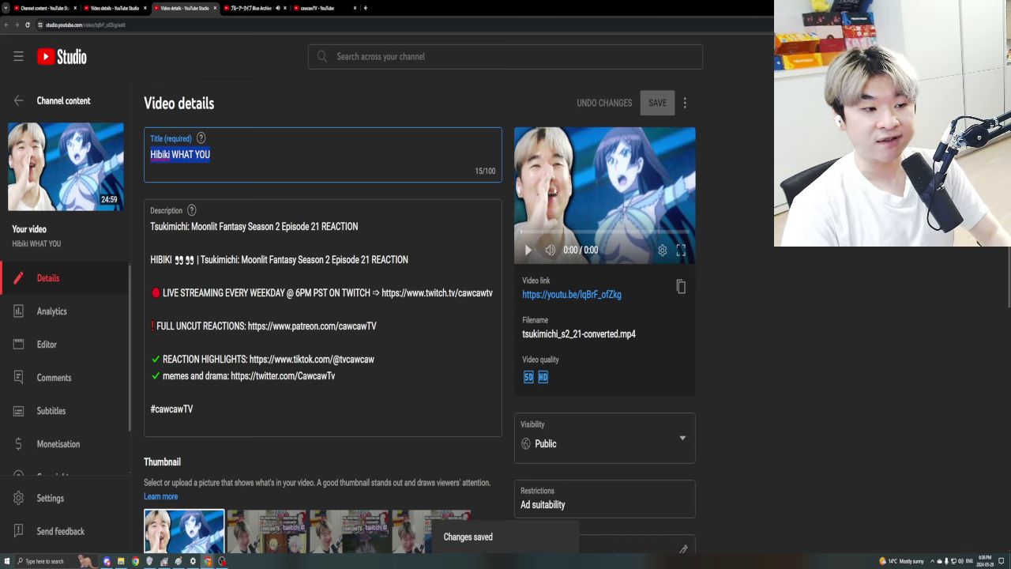
left_click(779, 269)
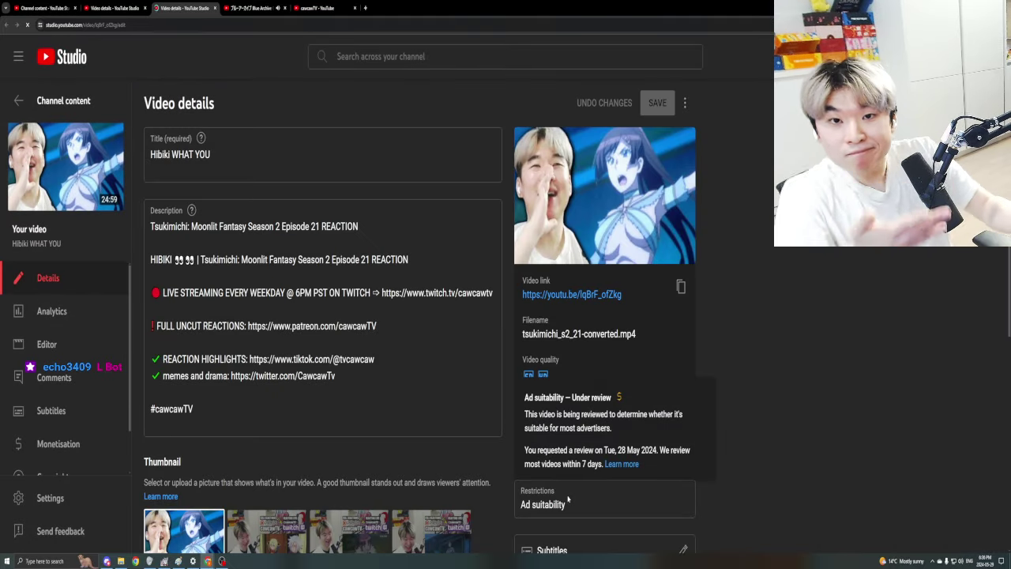
left_click_drag(201, 259, 370, 269)
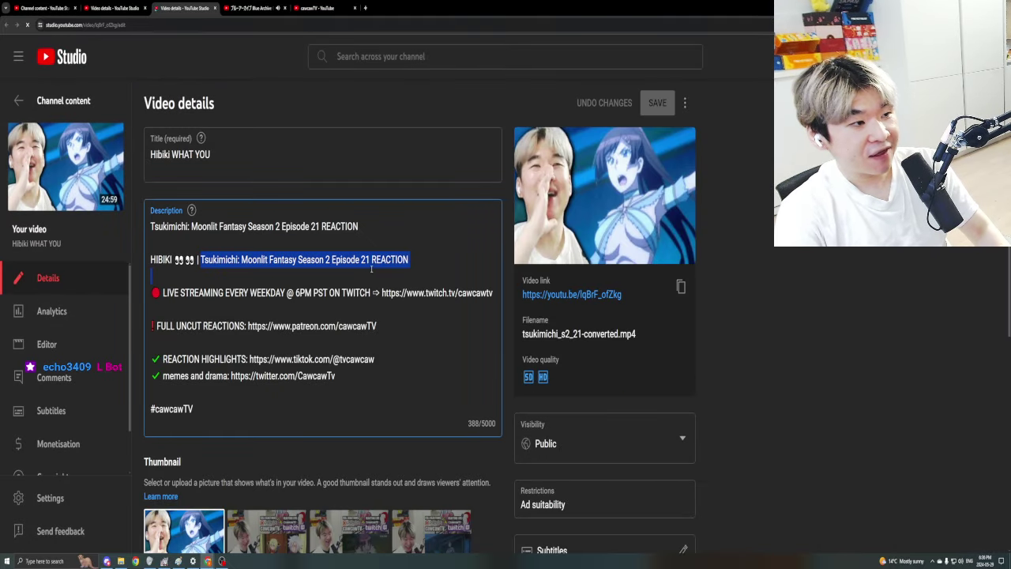
key("ctrl+c")
left_click(316, 155)
key("ctrl+a")
key("ctrl+v")
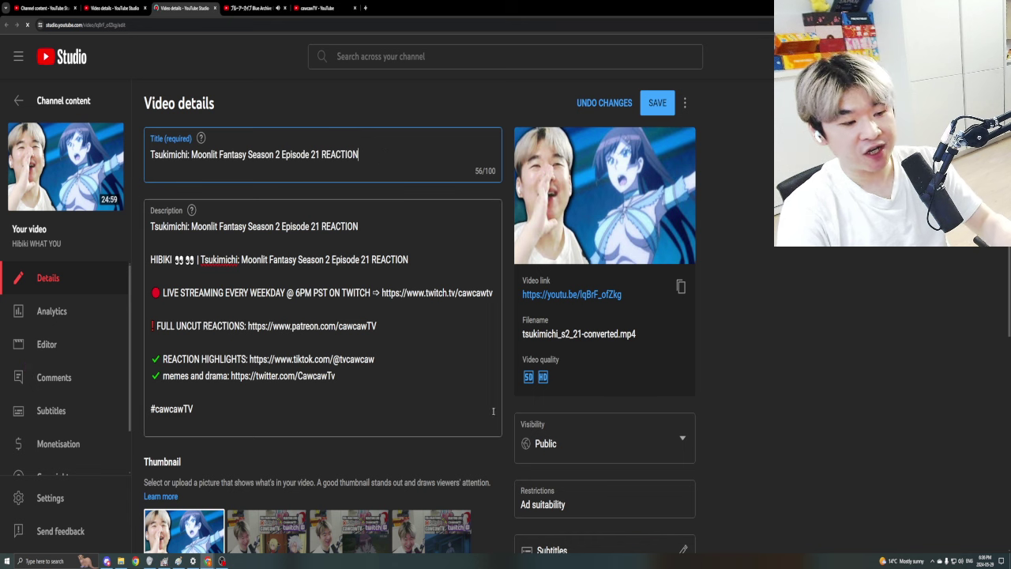
- Save the pasted title 'Tsukimichi: Moonlit Fantasy Season 2 Episode 21 REACTION'
mouse_move(613, 485)
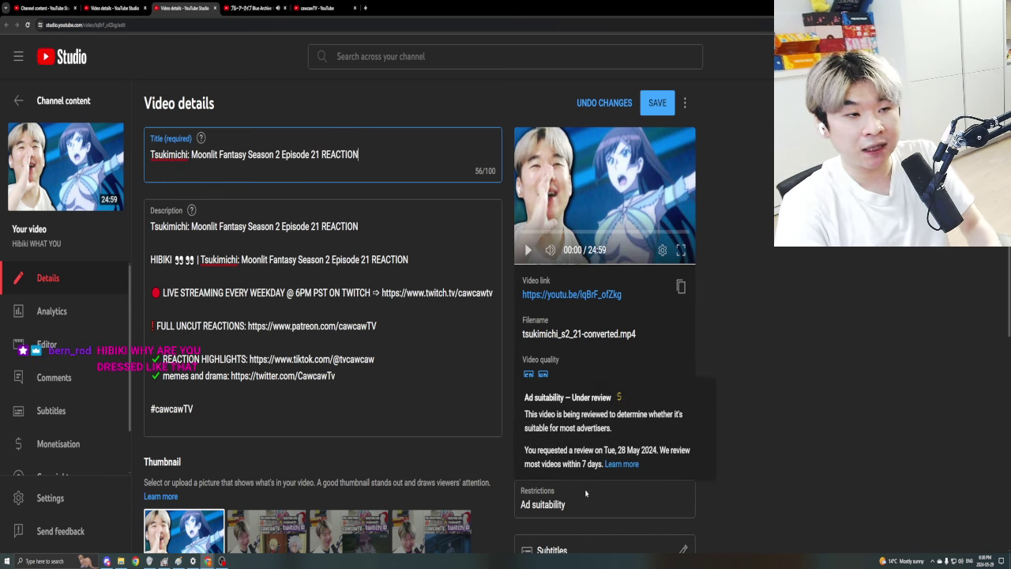
left_click(657, 104)
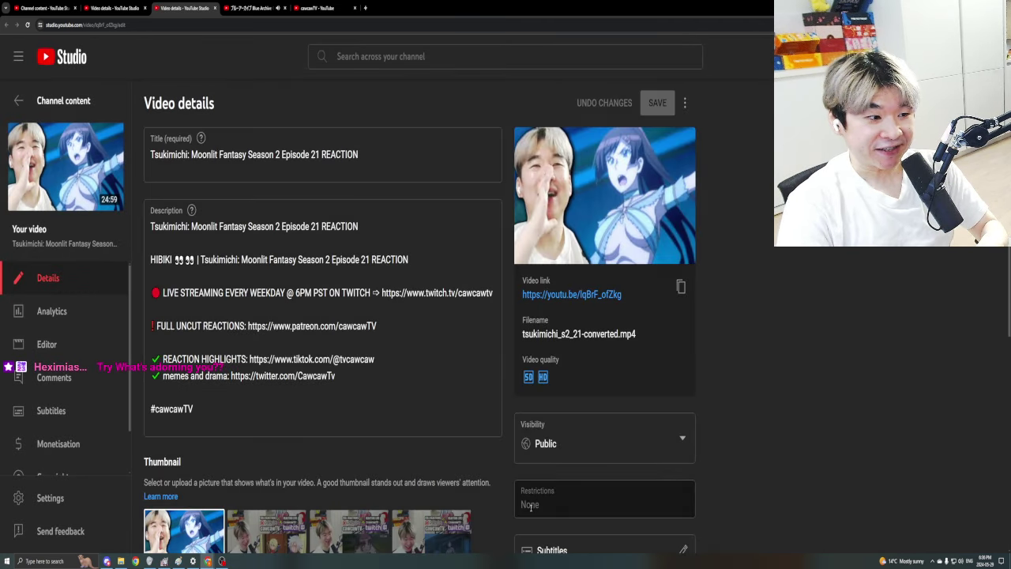
- Replace the title with the HIBIKI line removed from the description, save, then switch to Blue Archive's details
triple_click(274, 259)
key("BackSpace")
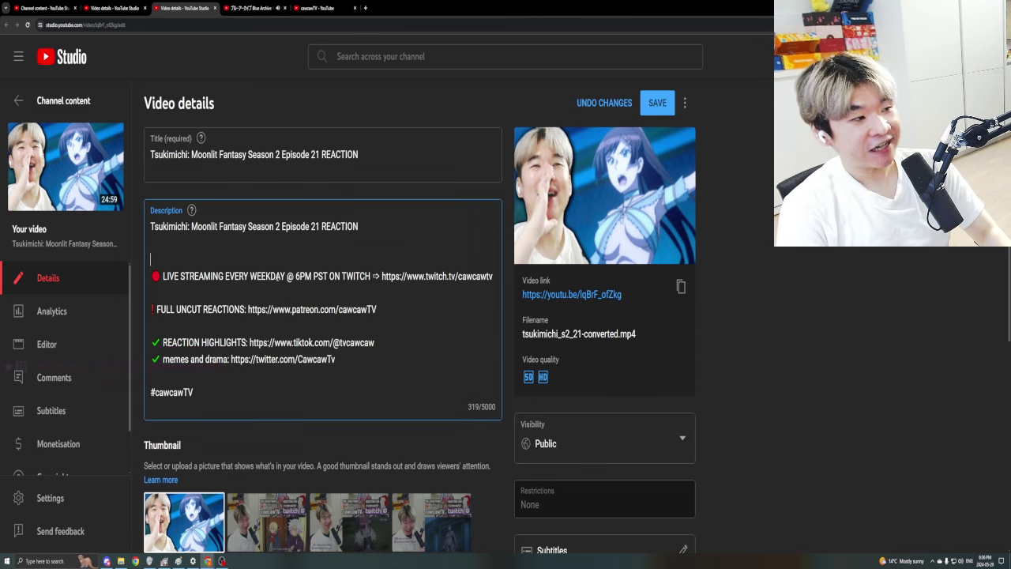
left_click(310, 155)
key("ctrl+a")
key("ctrl+v")
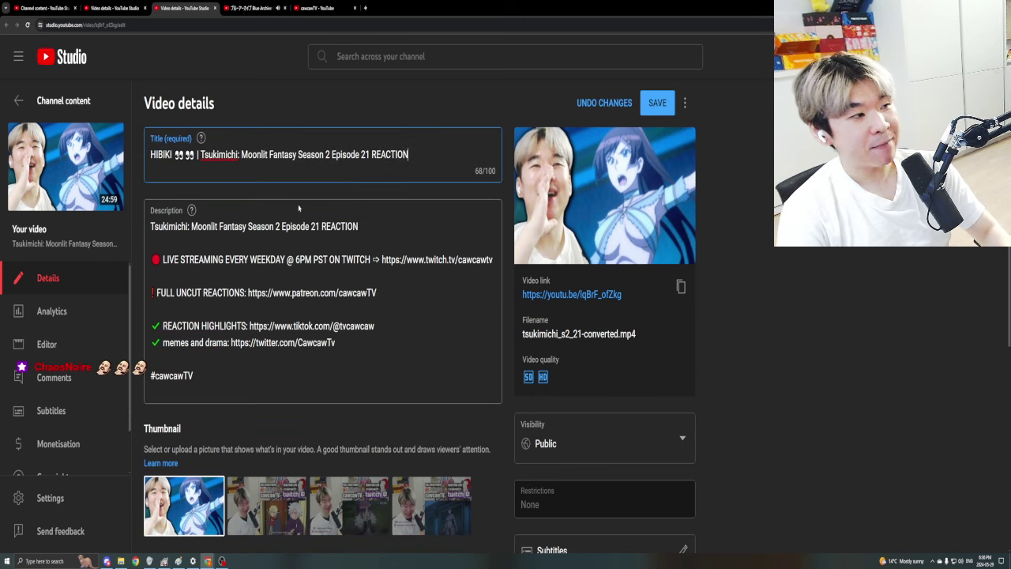
left_click(655, 101)
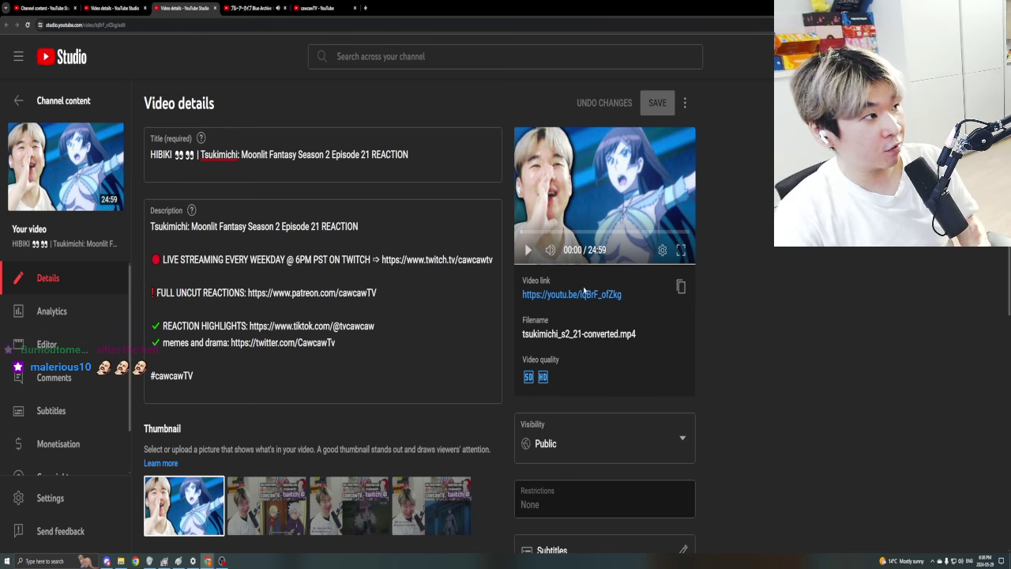
left_click(115, 8)
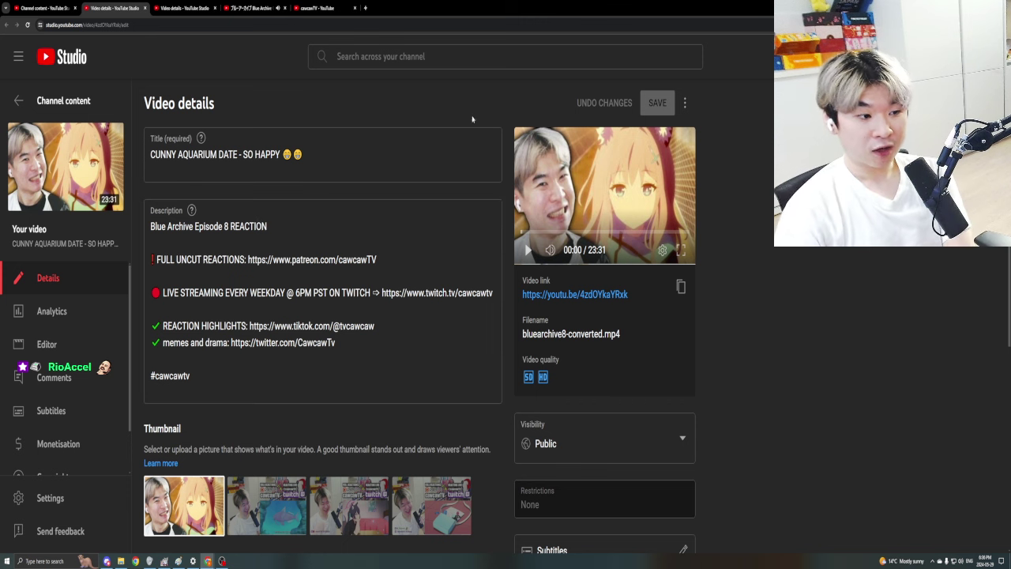
- Move the old title 'CUNNY AQUARIUM DATE - SO HAPPY' onto a new second description line
triple_click(314, 155)
key("ctrl+x")
left_click(304, 228)
key("Return")
key("Return")
key("ctrl+v")
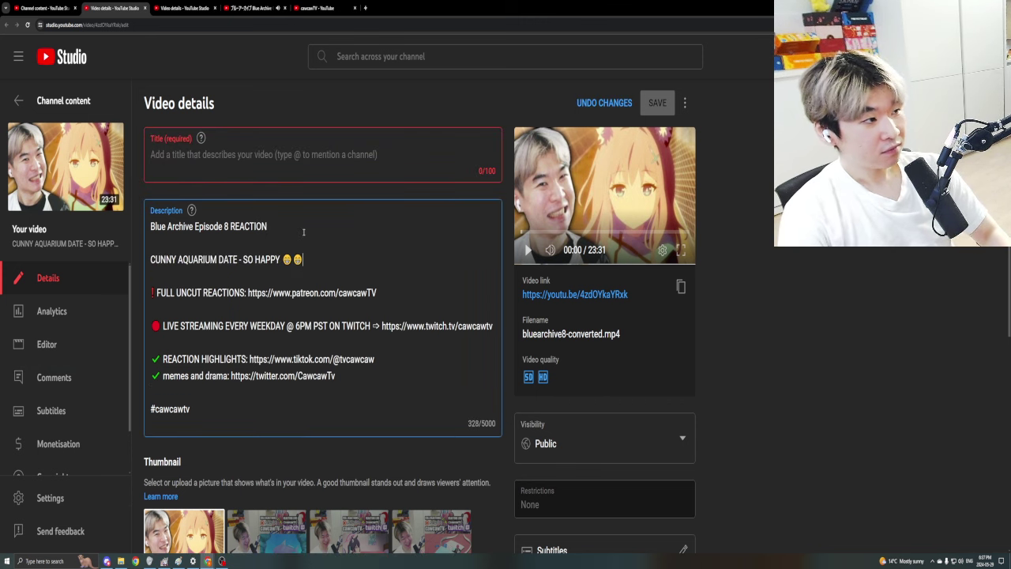
- Type and save the title 'TOO HAPPY - WE'RE GETTING CORRECTED NEXT EPISODE'
left_click(332, 169)
type("CUNNY EPISODE - WE'RE GETTIN")
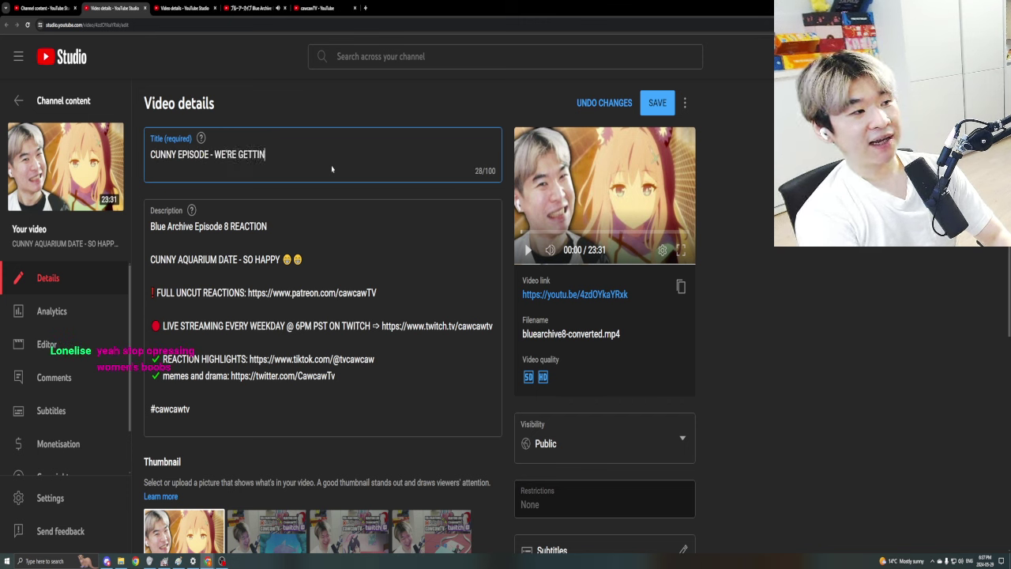
type("G CORRECTED NEXT")
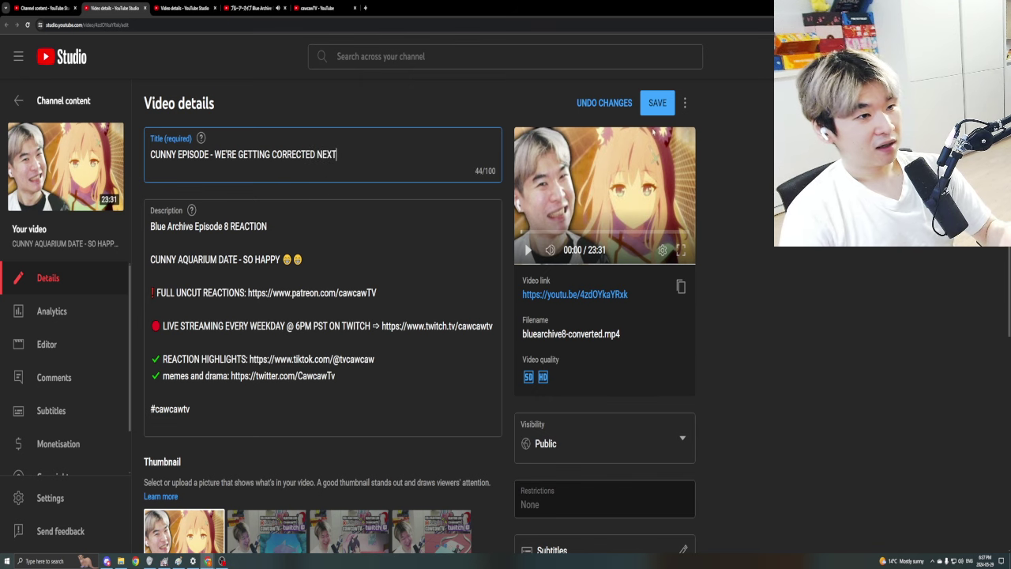
double_click(194, 155)
key("shift+Home")
type("TOO HAPPY")
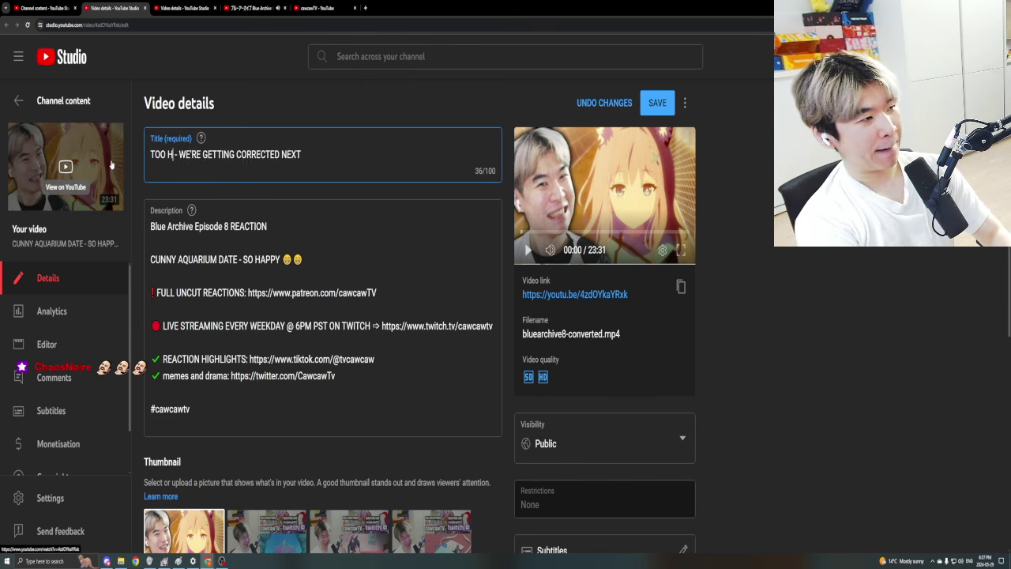
left_click(341, 160)
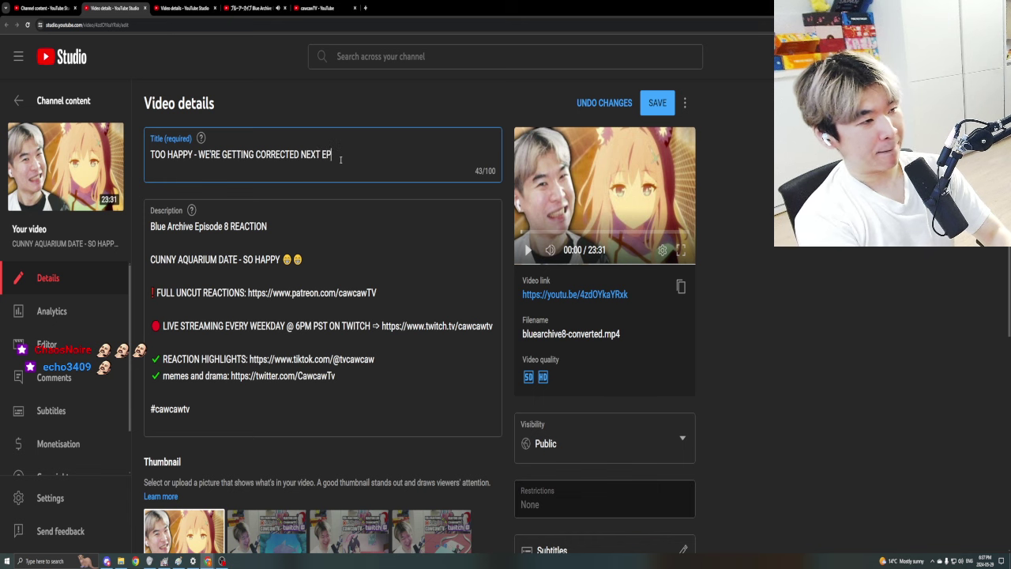
left_click(656, 103)
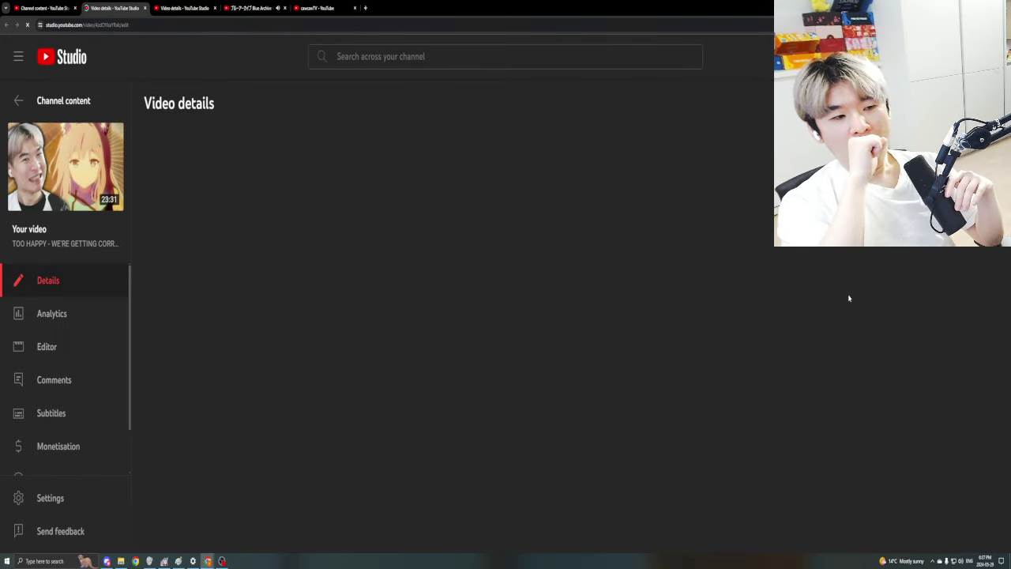
- Remove CORRECTED from the Blue Archive title and save it
mouse_move(563, 503)
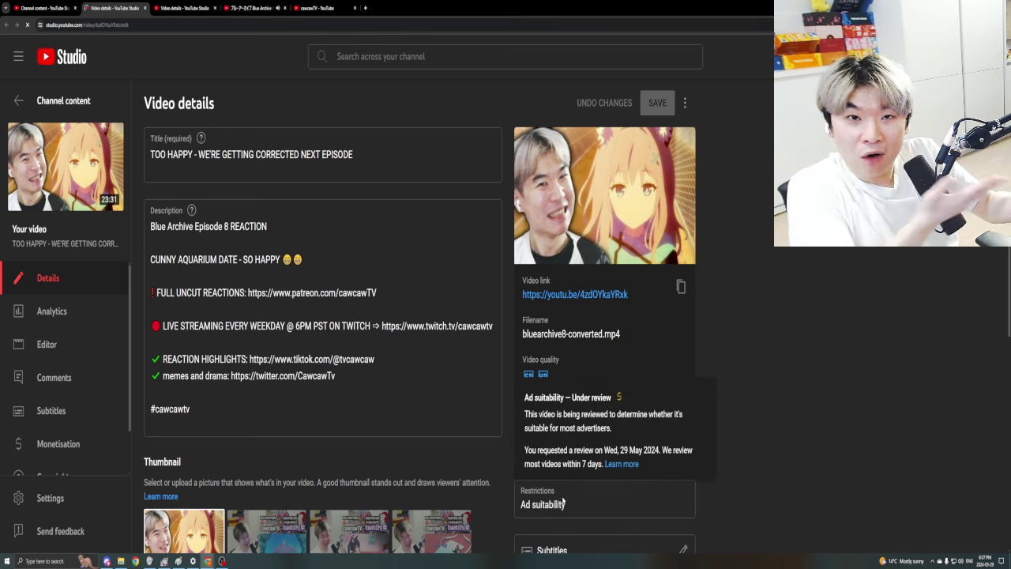
left_click_drag(256, 154, 299, 154)
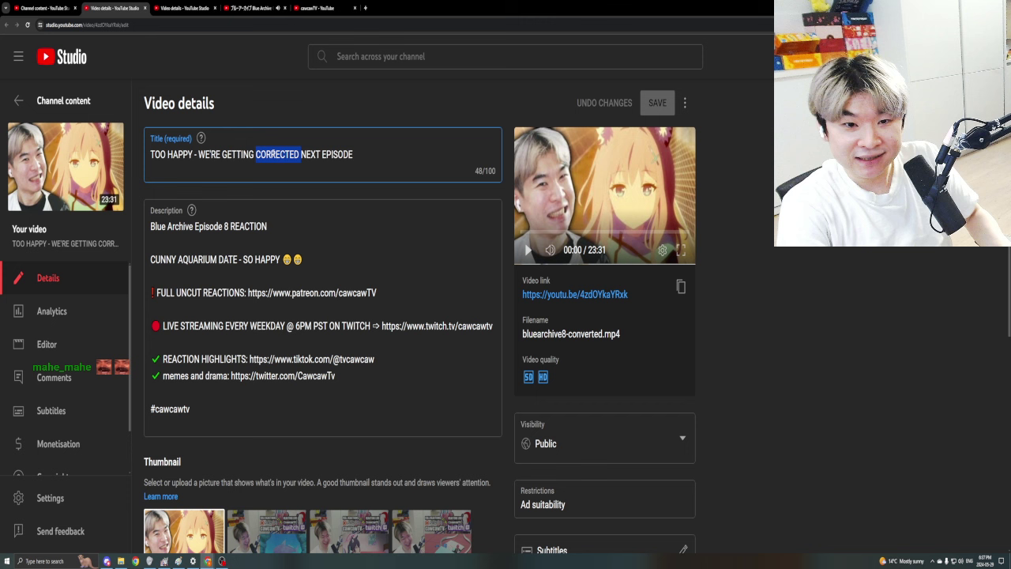
left_click(535, 505)
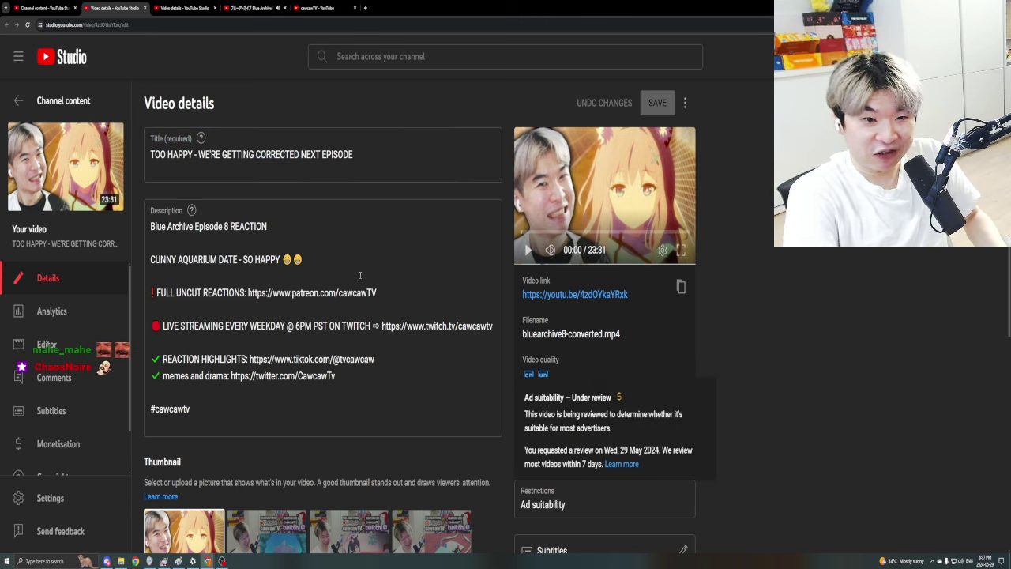
double_click(285, 167)
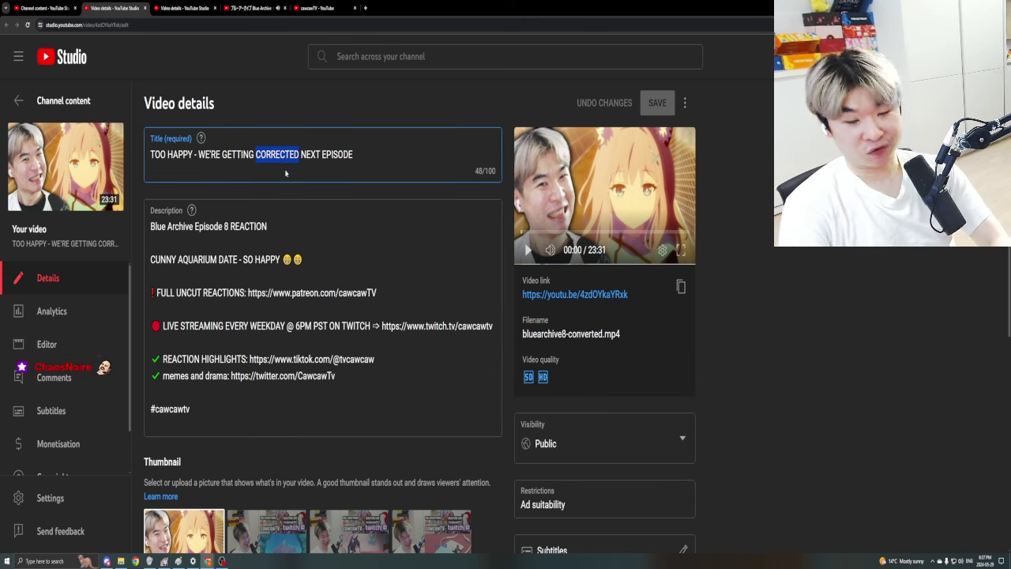
key("BackSpace")
left_click(660, 102)
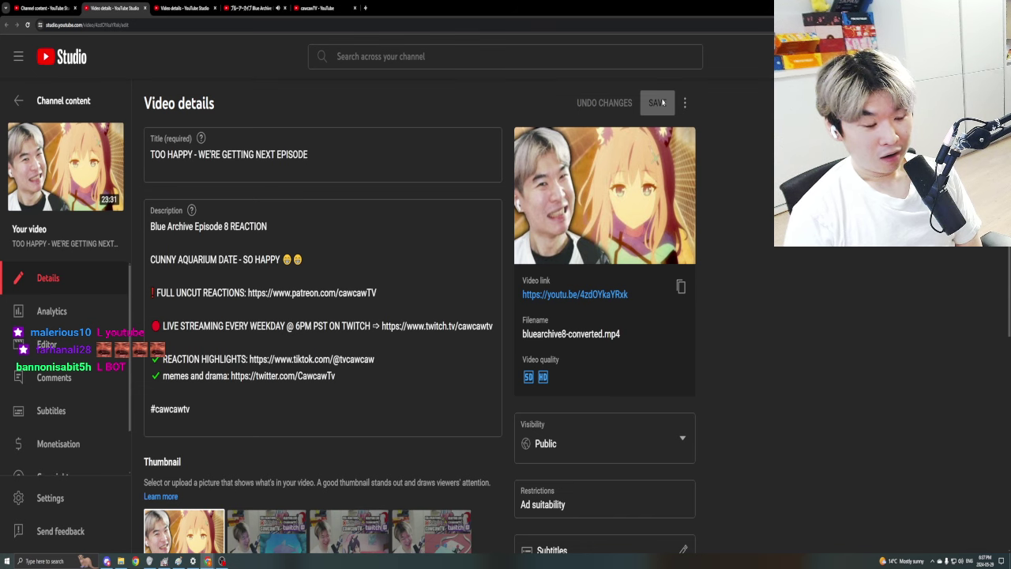
- Remove EPISODE from the title's end and save 'TOO HAPPY - WE'RE GETTING NEXT'
left_click(208, 154)
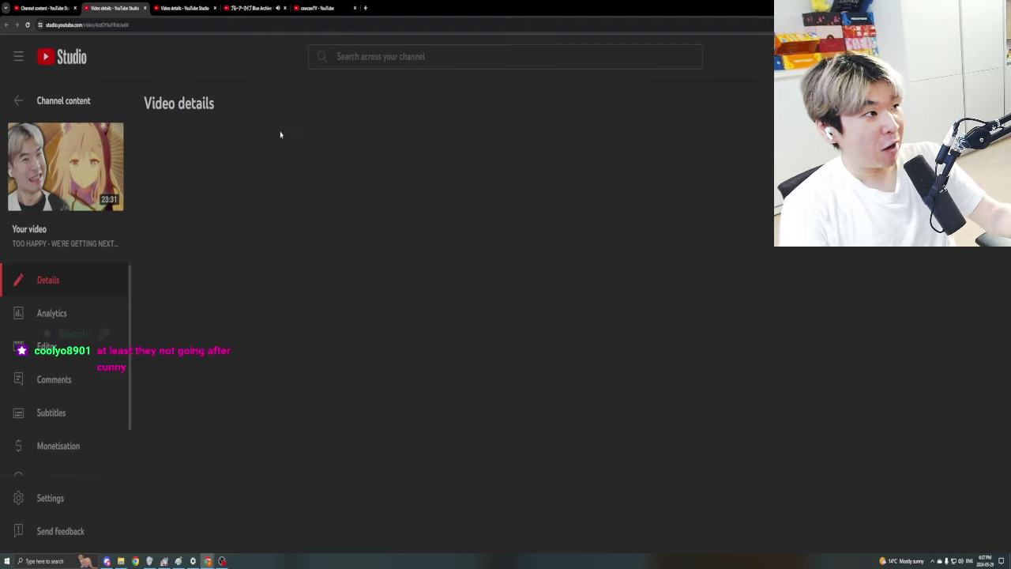
mouse_move(566, 500)
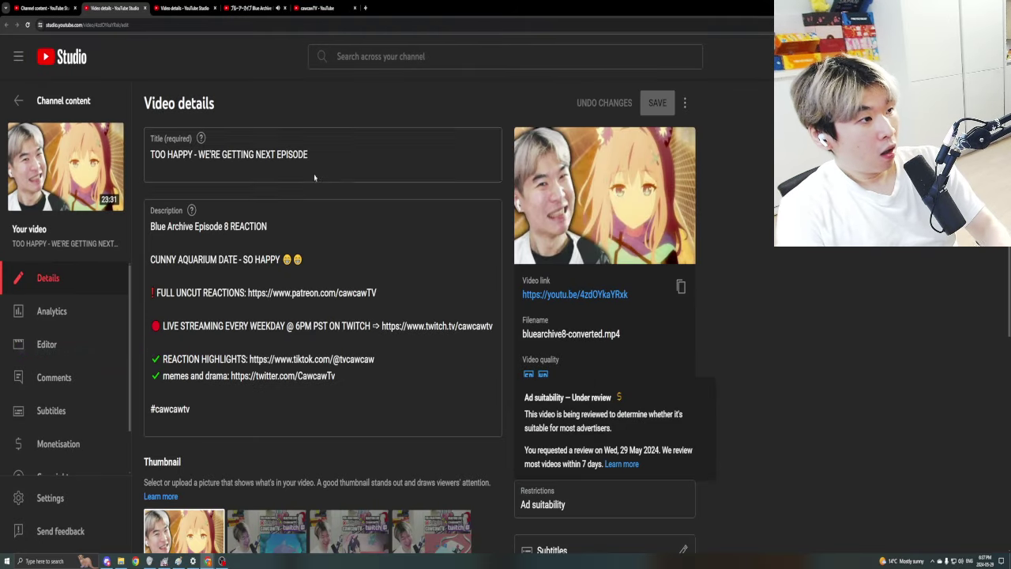
double_click(281, 154)
key("BackSpace")
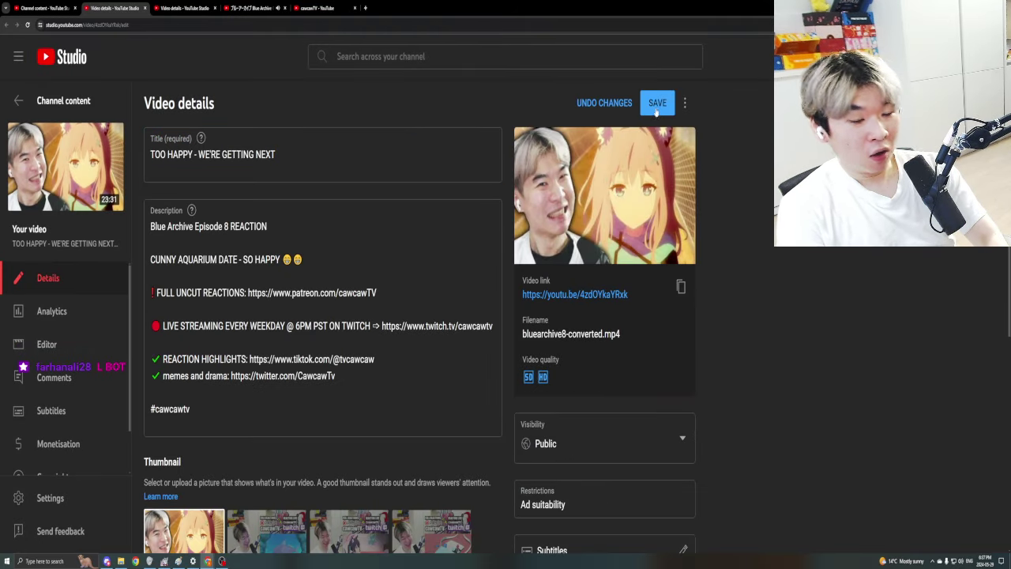
left_click(657, 105)
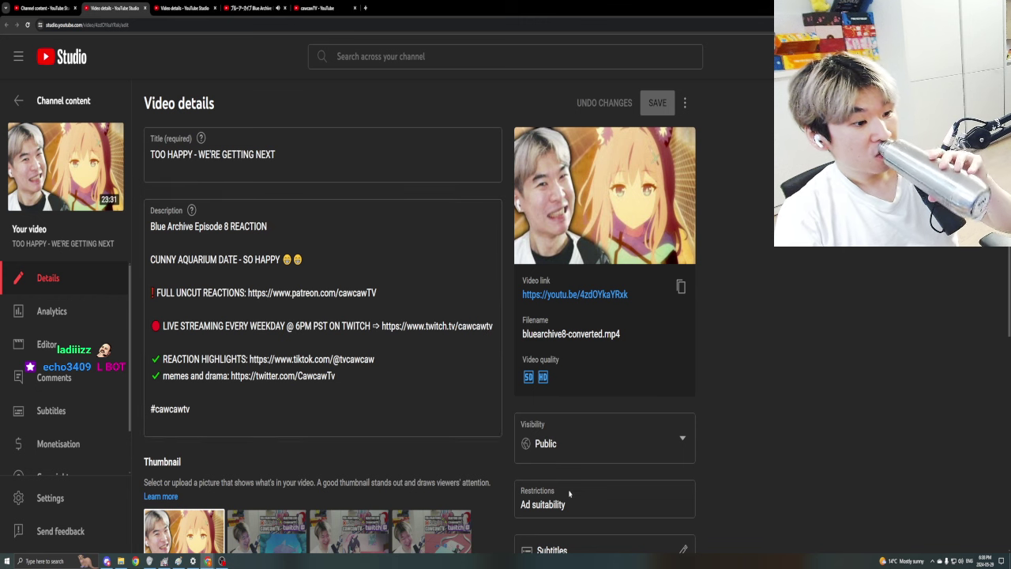
- Cut the CUNNY AQUARIUM DATE line out of the description and remove the leftover blank line
mouse_move(560, 498)
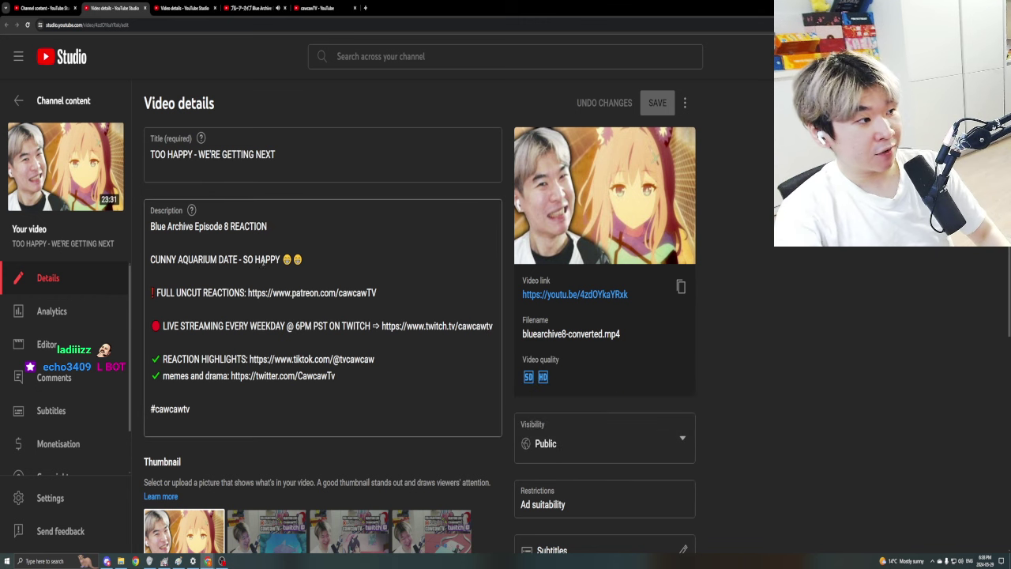
left_click_drag(303, 259, 150, 259)
key("BackSpace")
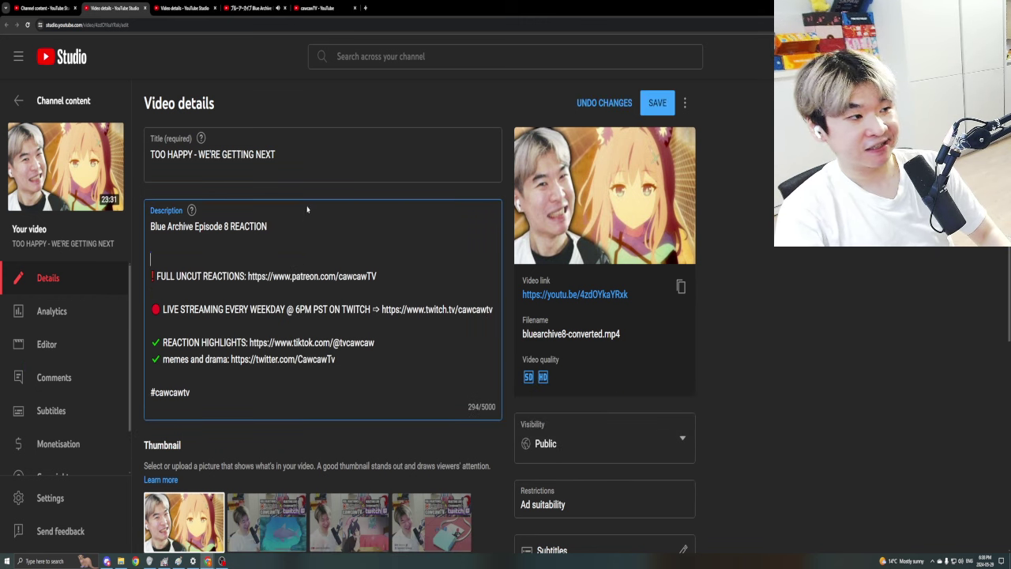
key("BackSpace")
- Replace the title with the pasted 'CUNNY AQUARIUM DATE - SO HAPPY' and save
left_click(292, 153)
key("ctrl+a")
key("ctrl+v")
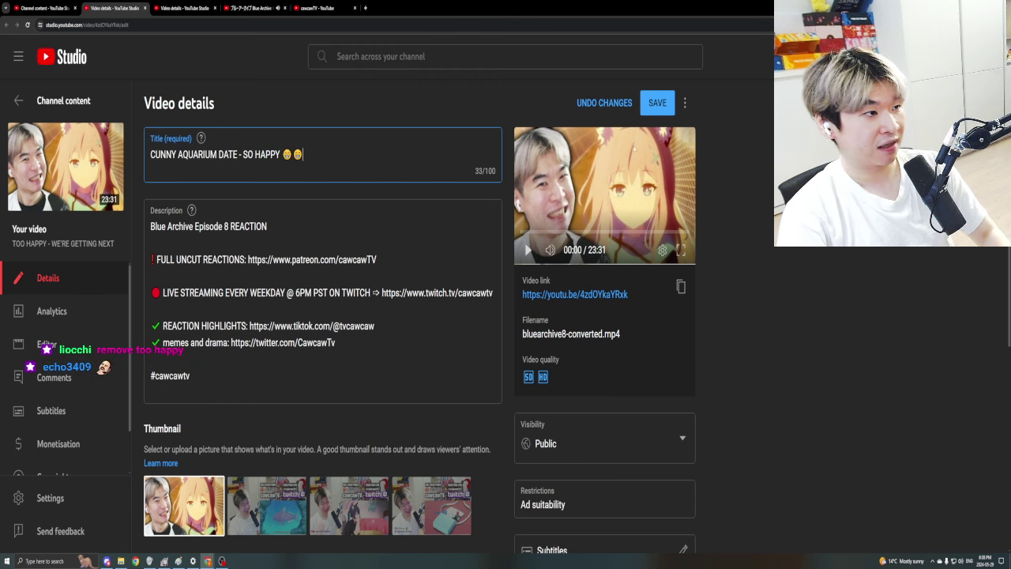
left_click(657, 103)
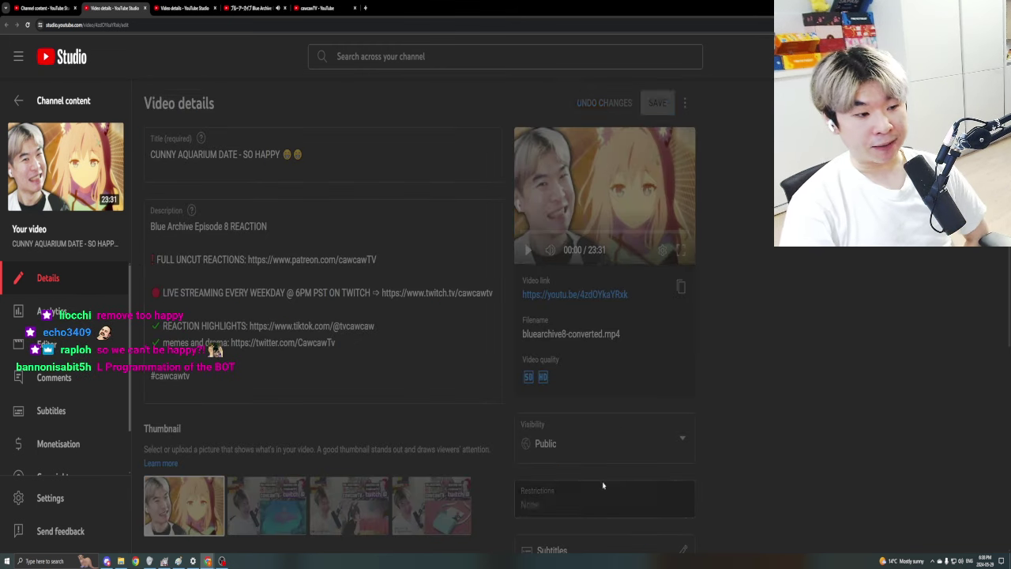